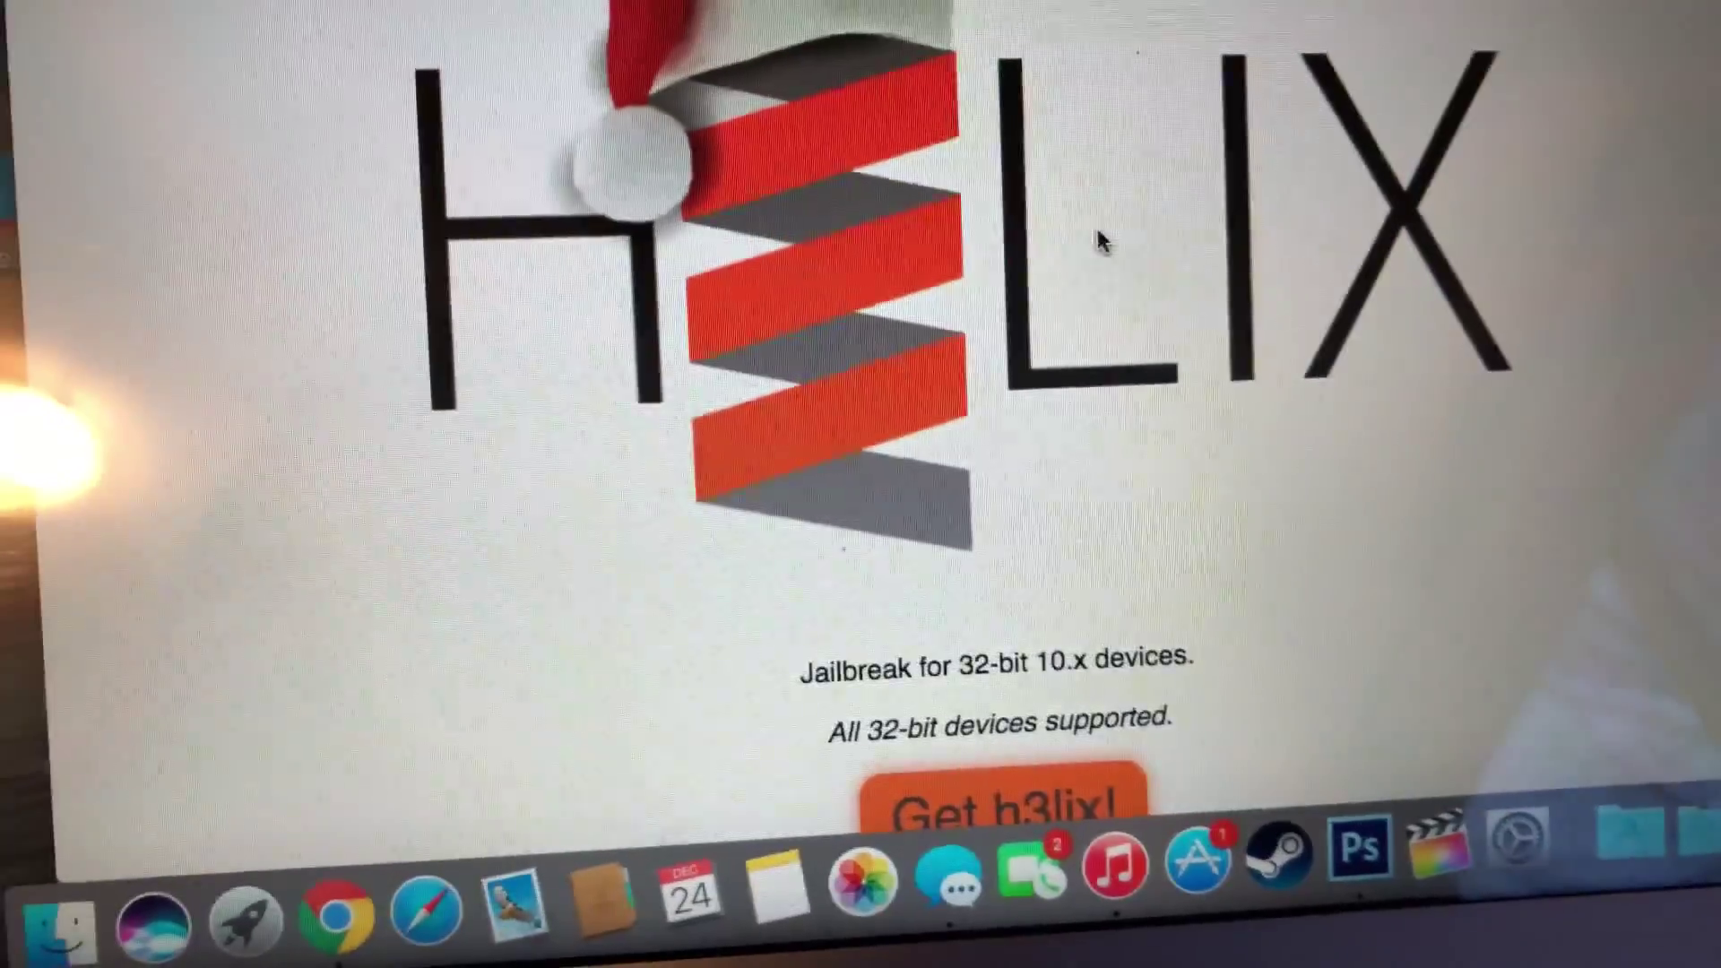
scroll(1076, 643, "down", 2)
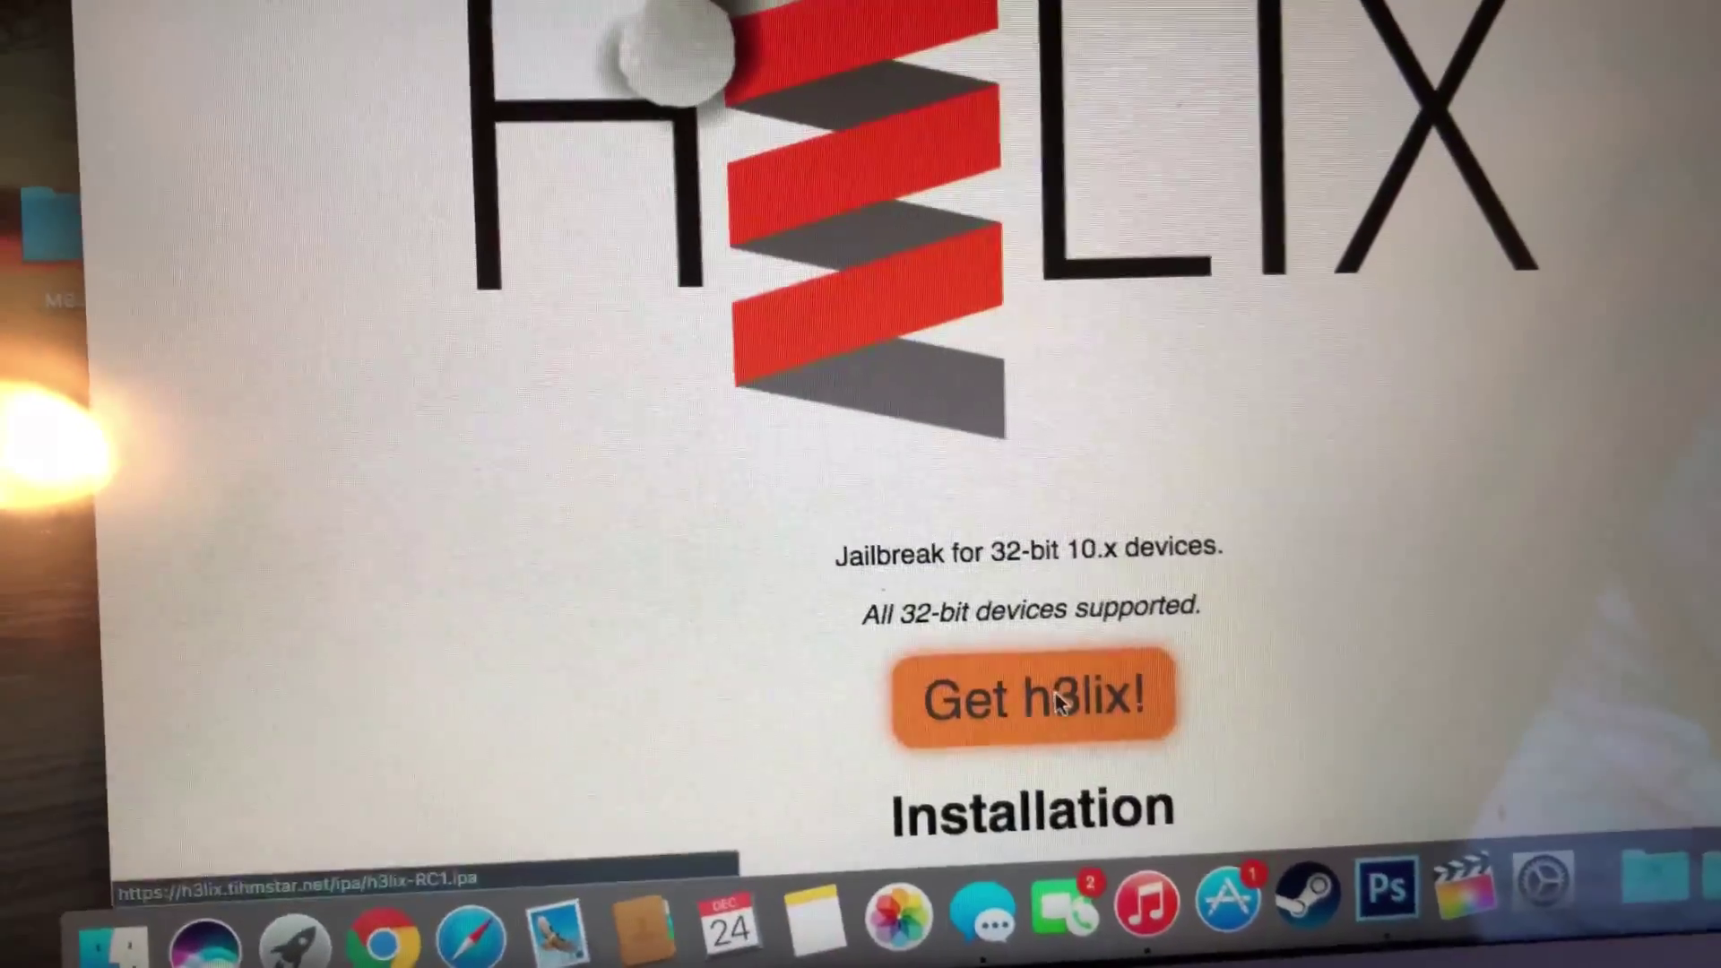
Step: Download the h3lix-RC1.ipa jailbreak file via the 'Get h3lix!' button
left_click(1033, 694)
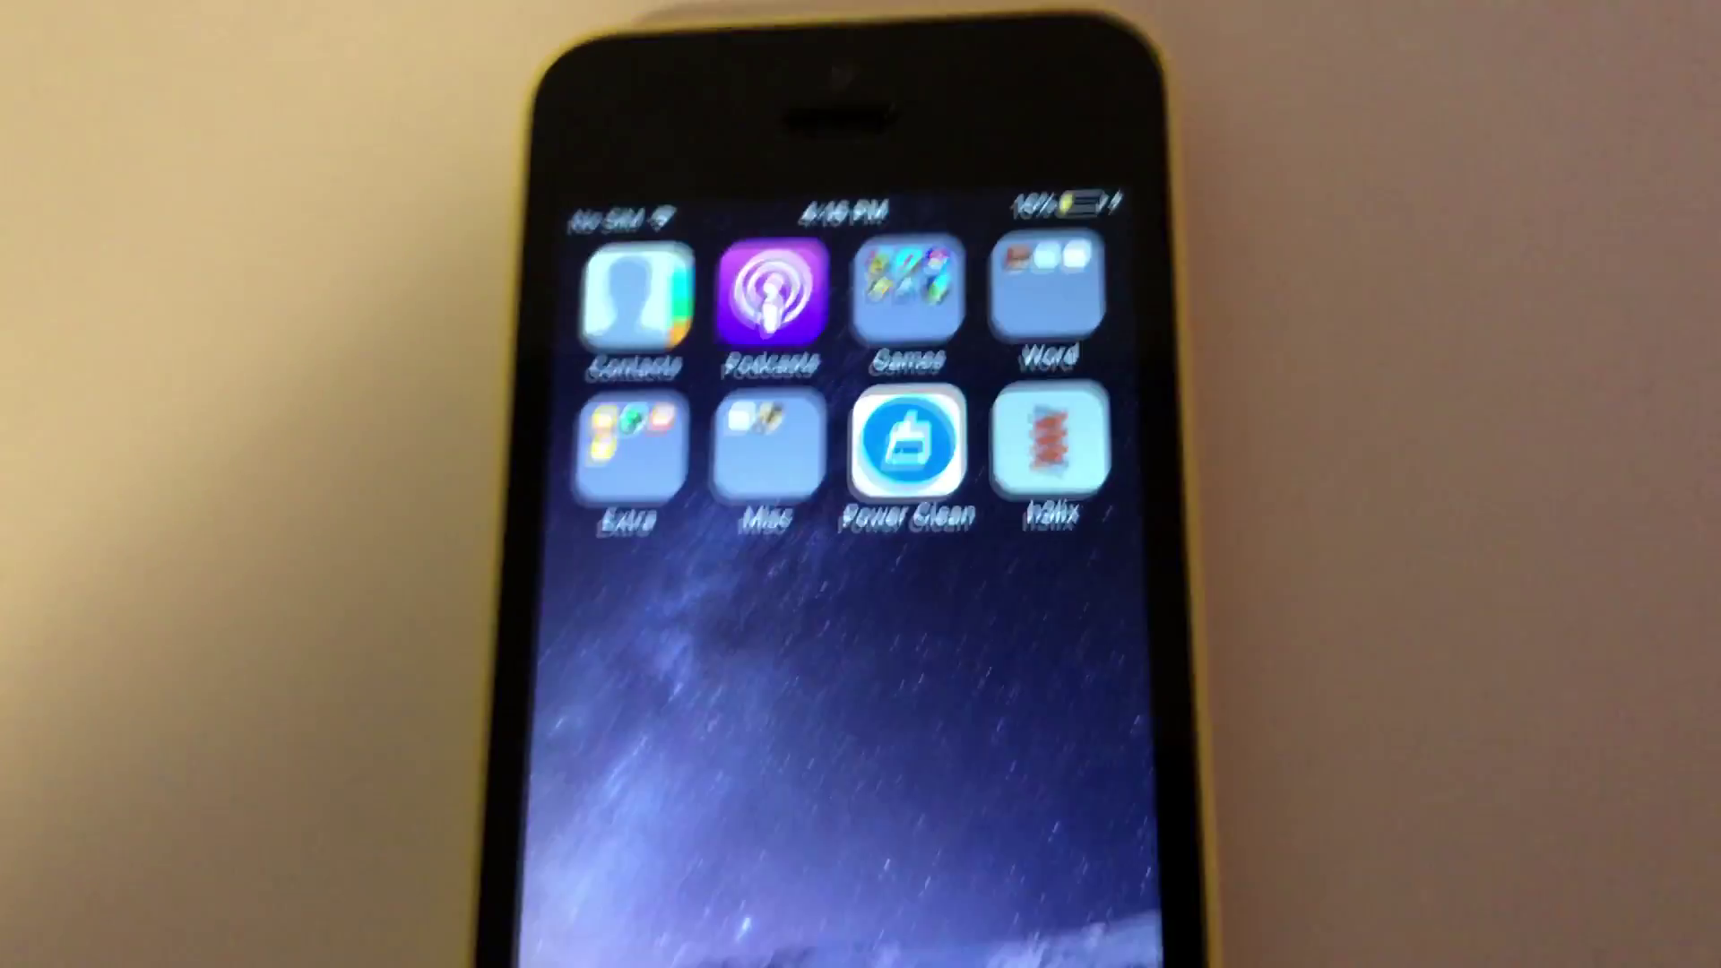
Step: Launch the h3lix app from the iPhone home screen
left_click(1042, 423)
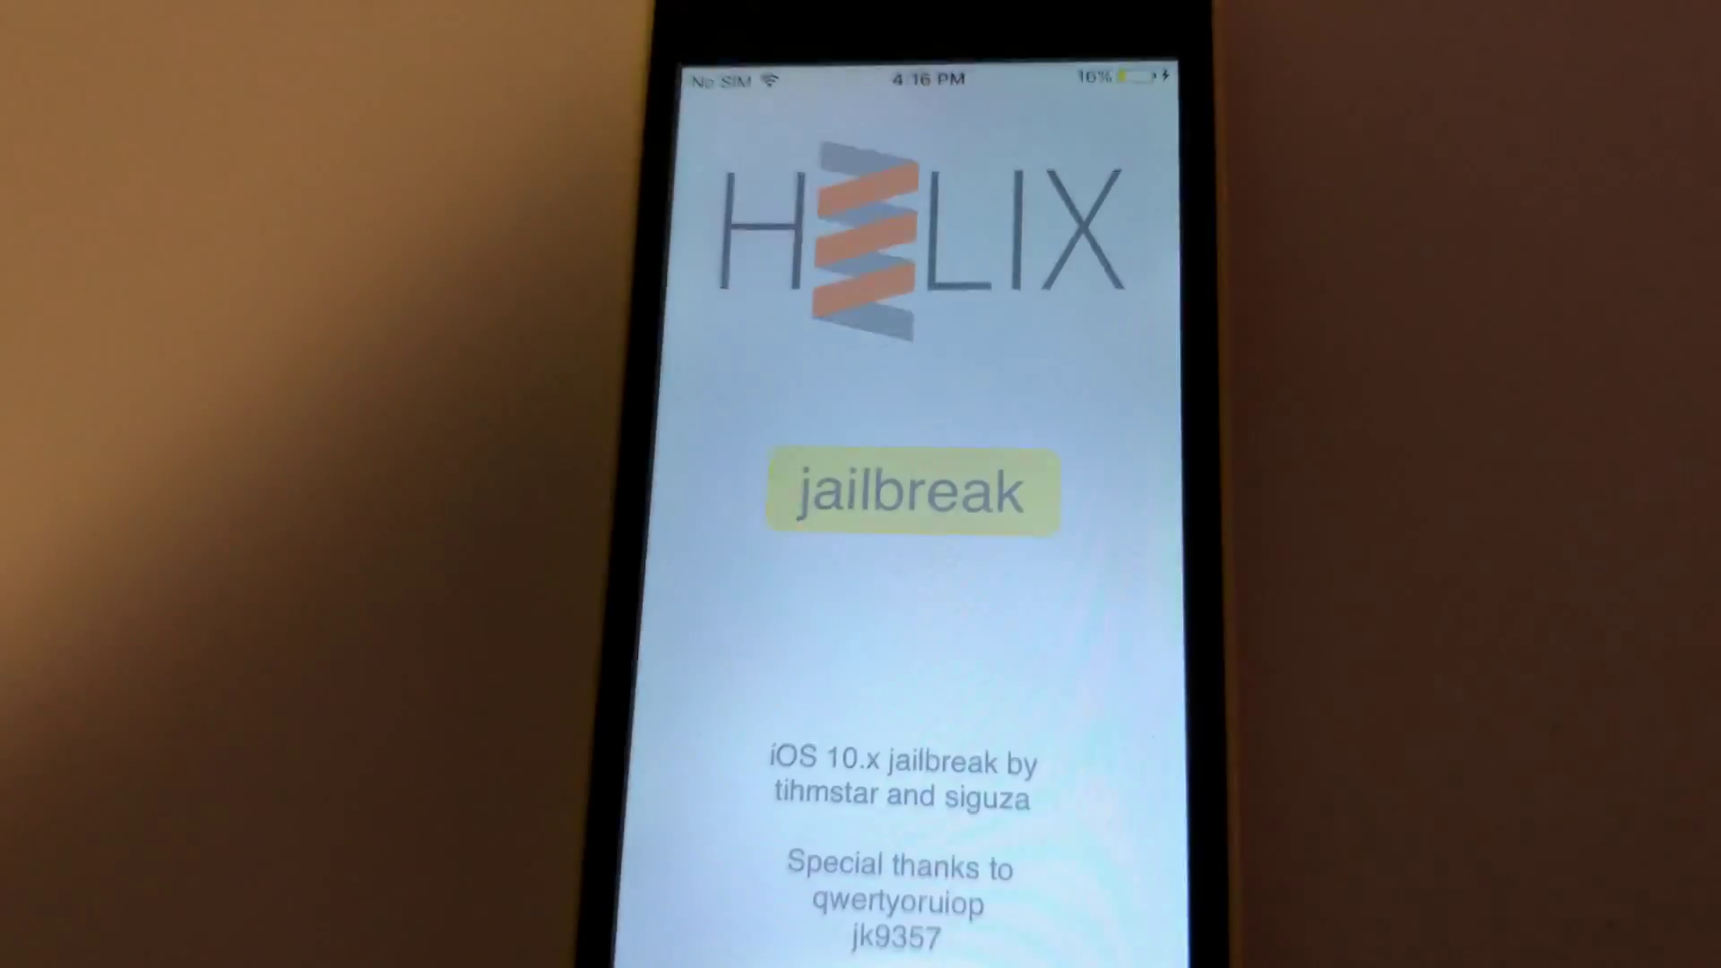